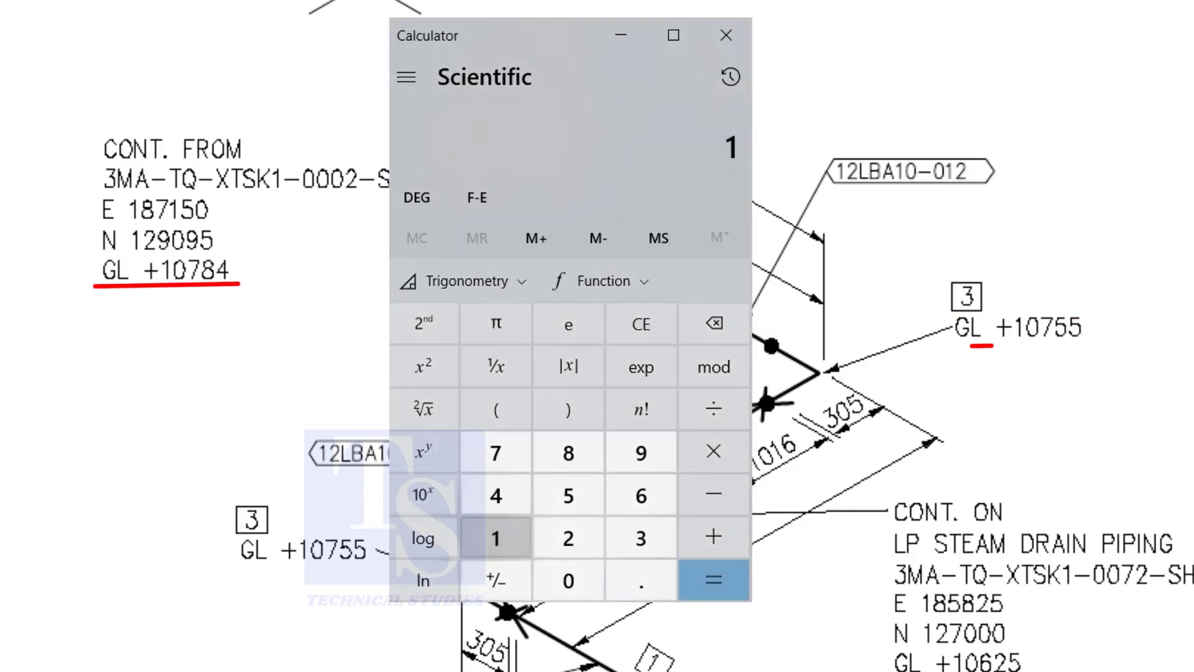
Subtract the lower GL elevation 10755 from the upper elevation 10784 to get 29
click(568, 581)
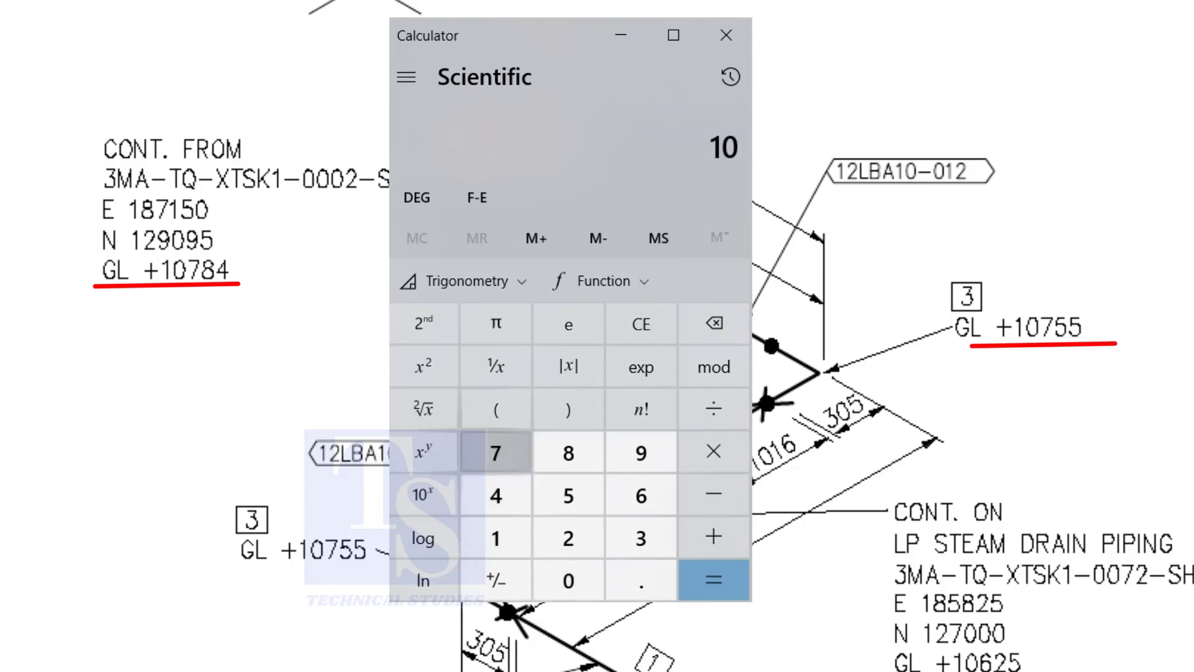
click(495, 452)
click(569, 453)
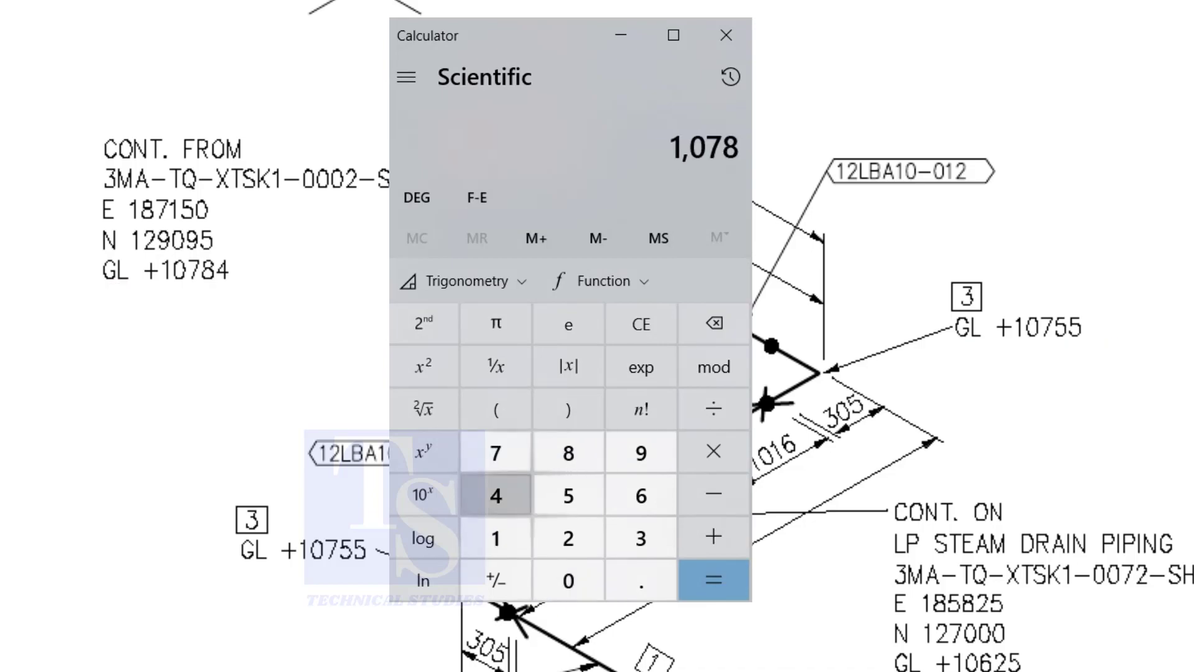
click(496, 496)
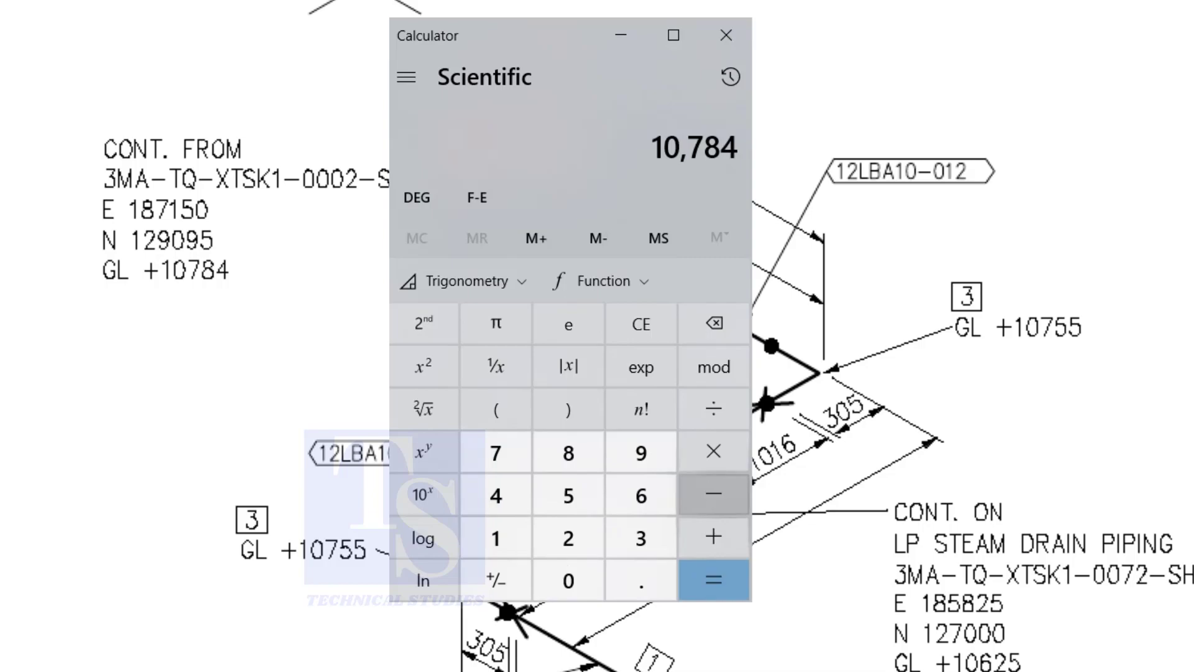
click(714, 494)
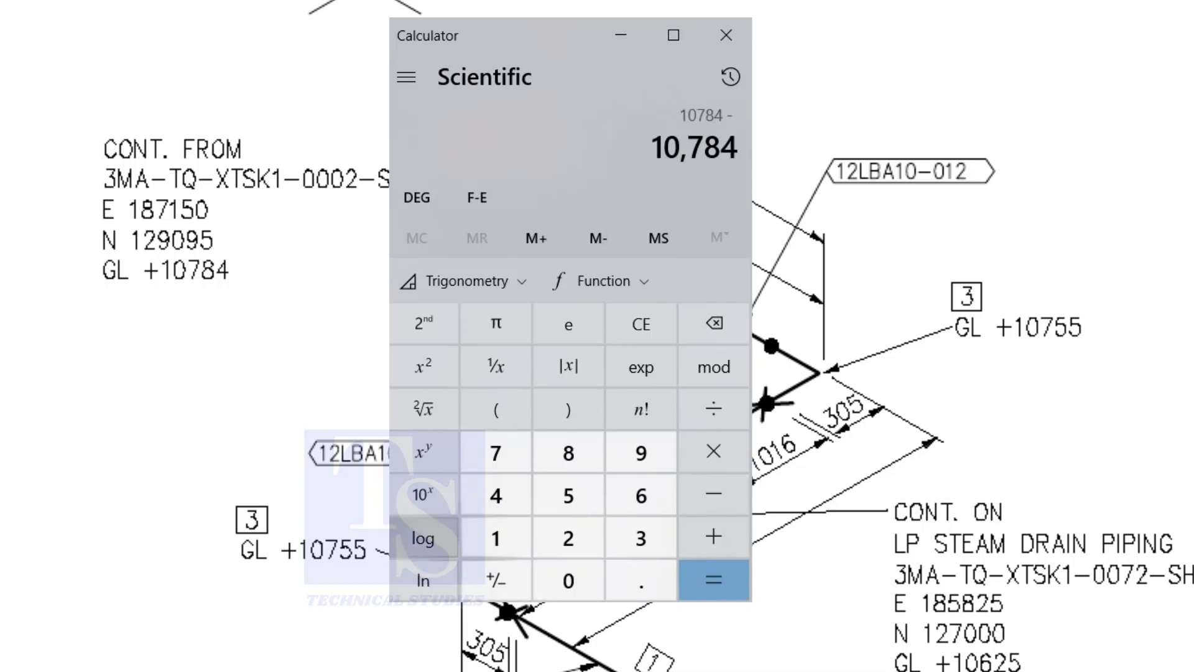
click(496, 538)
click(568, 581)
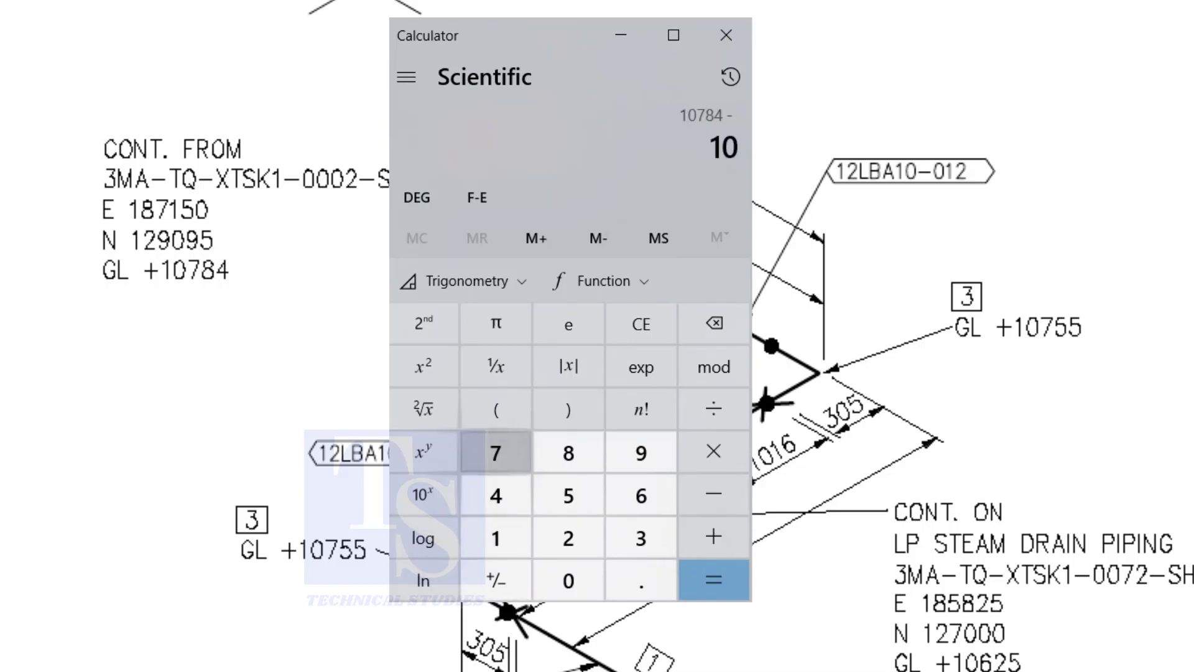
click(495, 453)
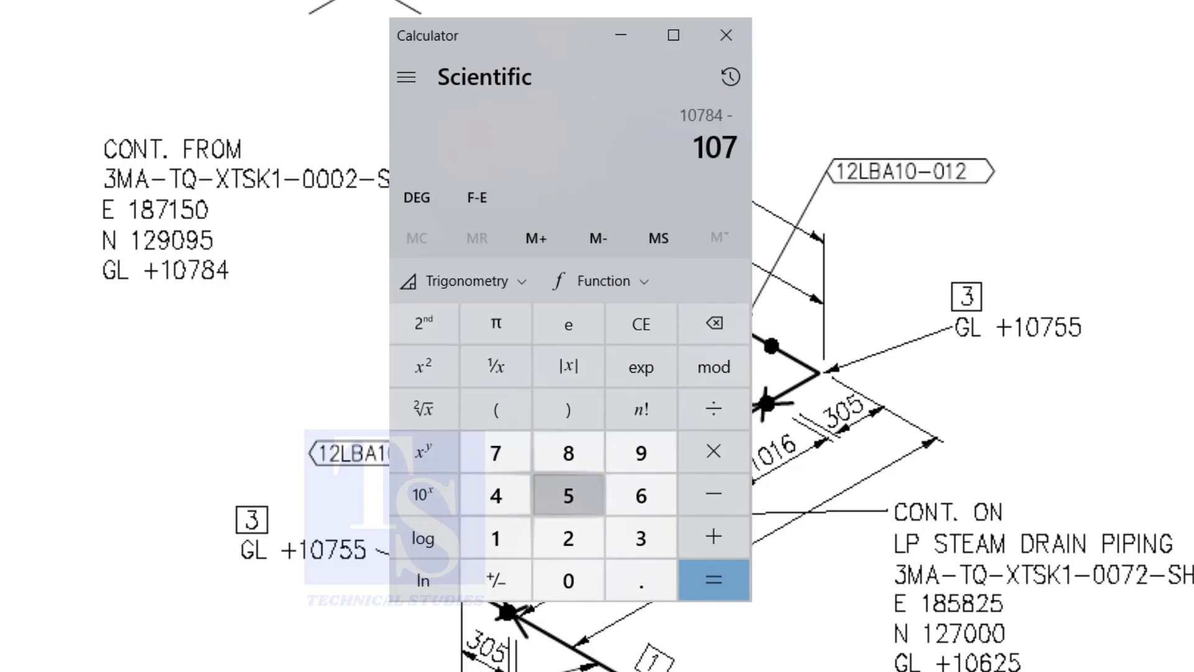
click(569, 495)
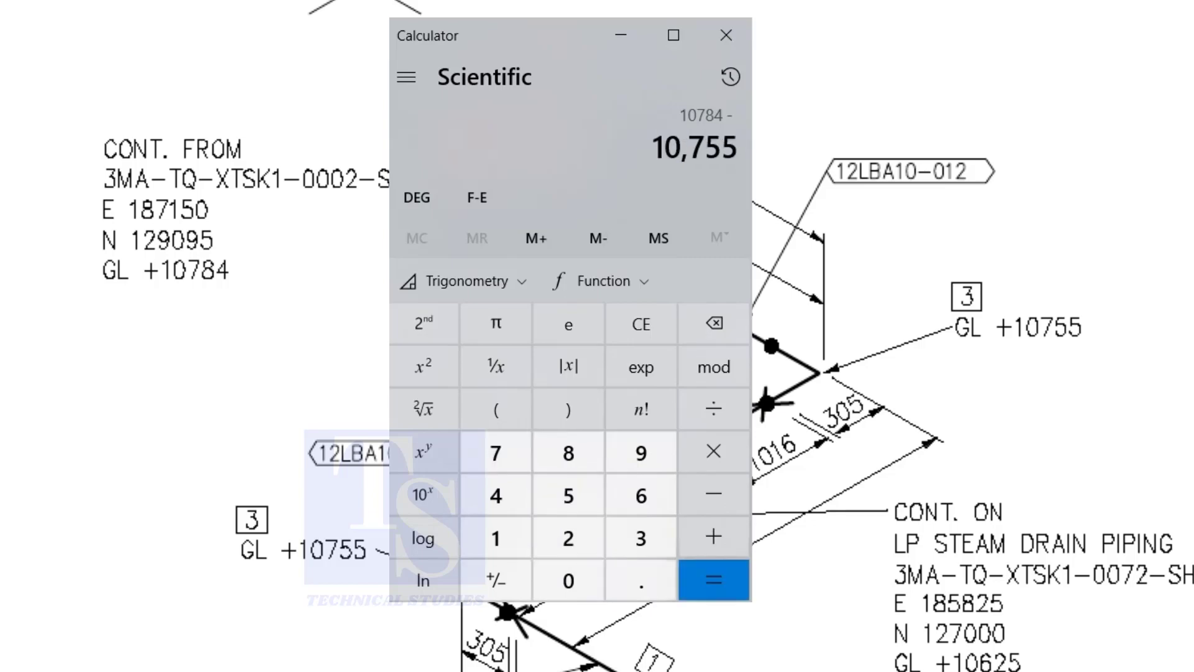
click(714, 580)
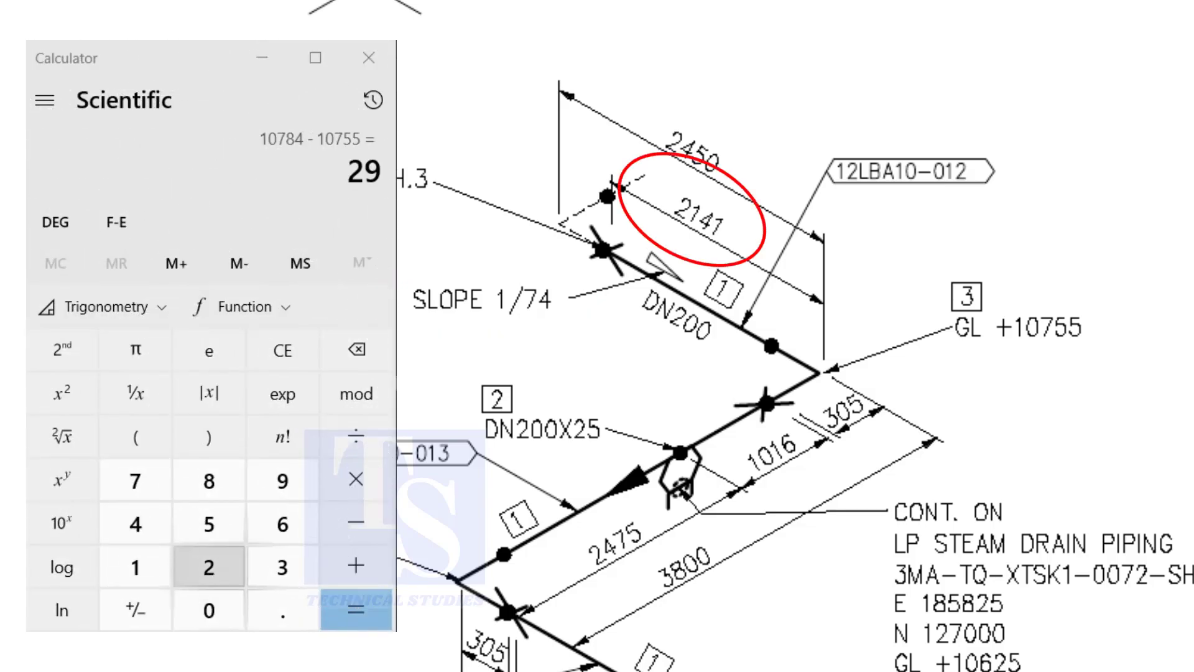
text(2,141)
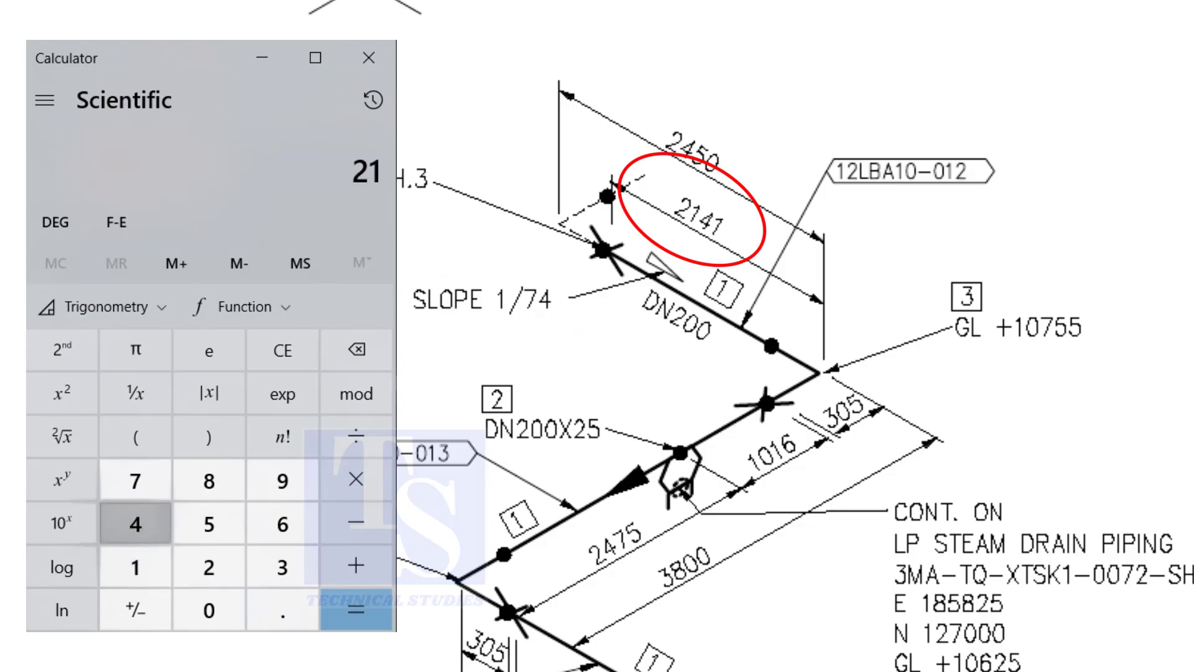